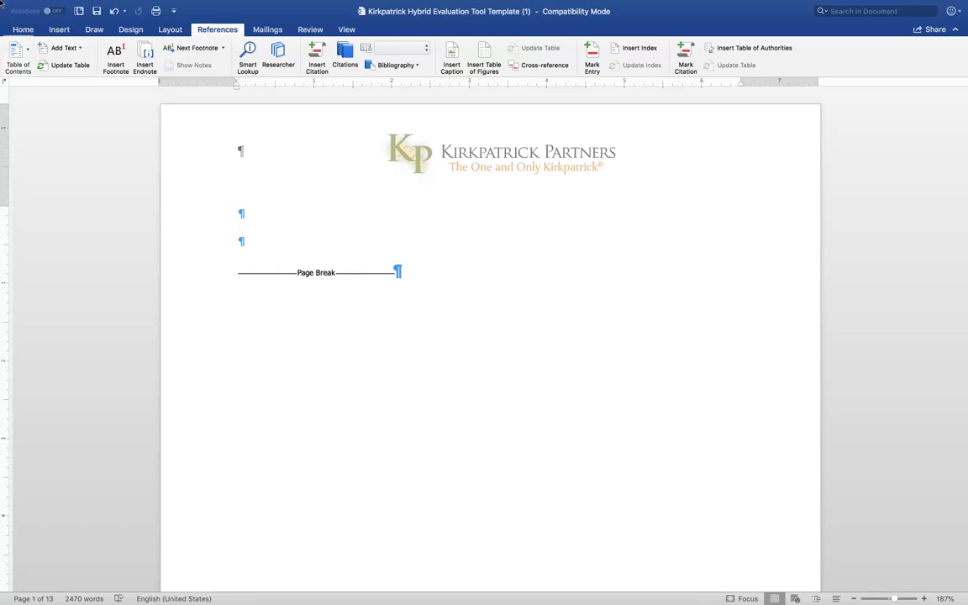
Step: Insert an automatic table of contents in the Classic style on the first page above the page break
click(28, 52)
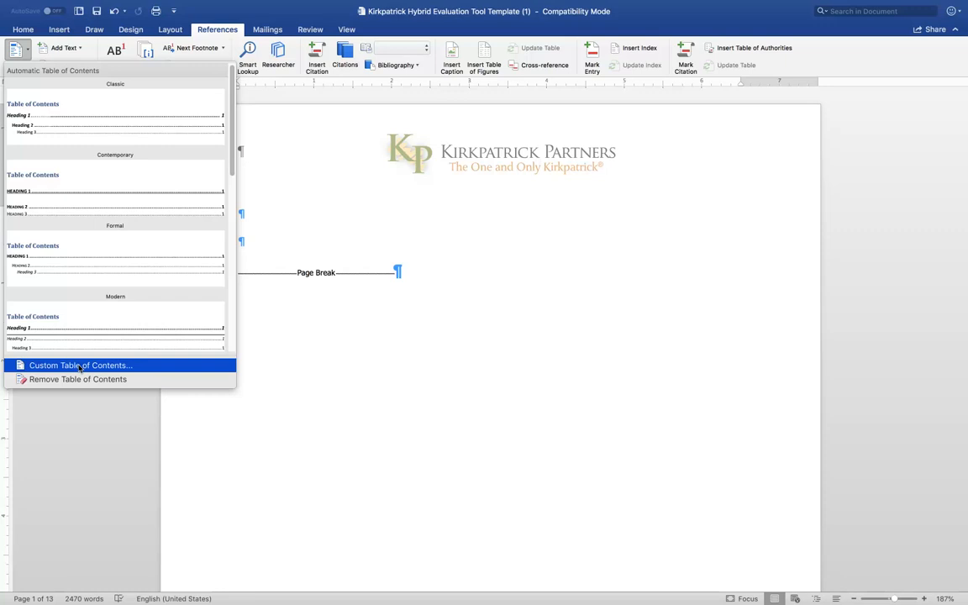
click(40, 125)
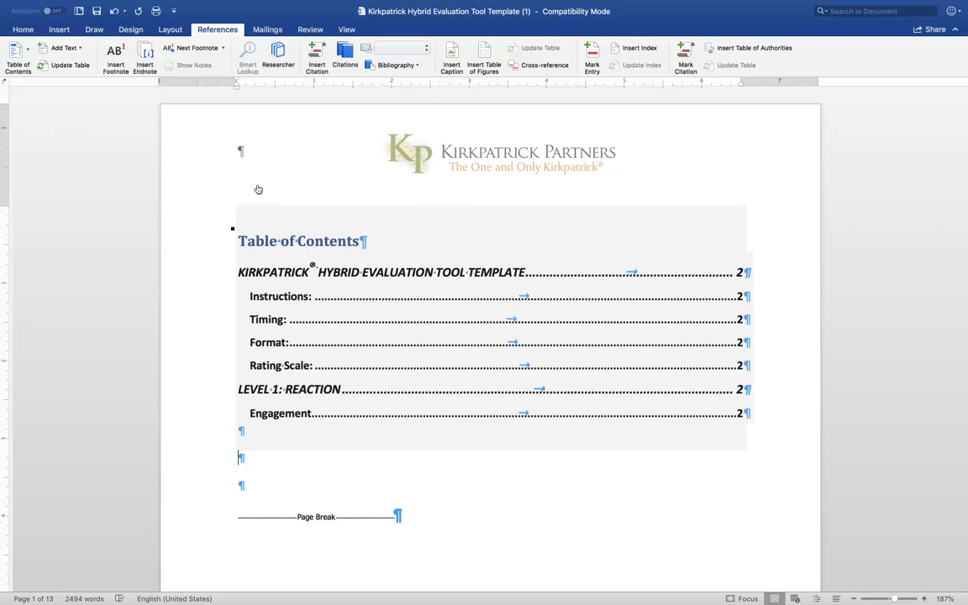
scroll(290, 280, down, 1)
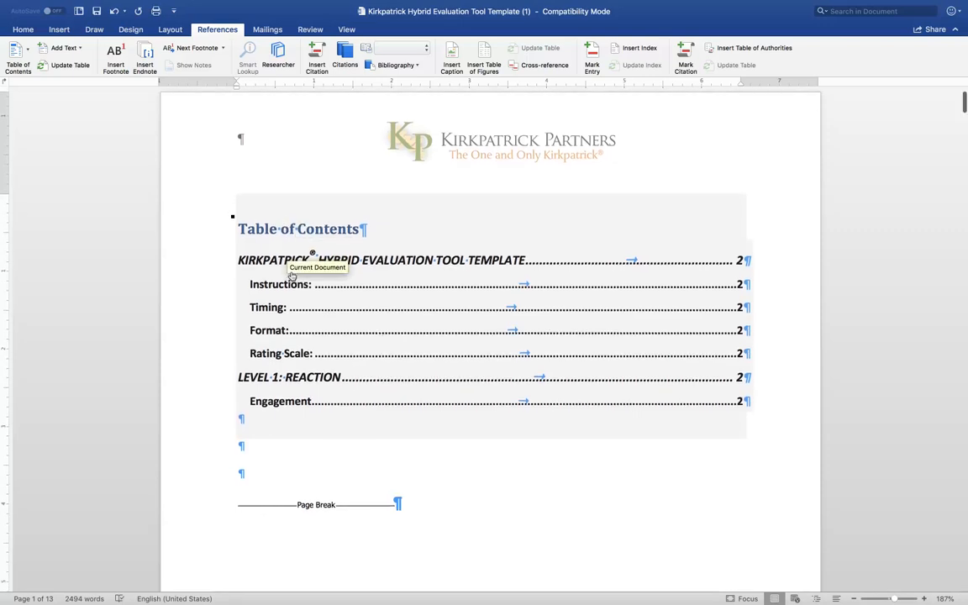
scroll(292, 278, up, 1)
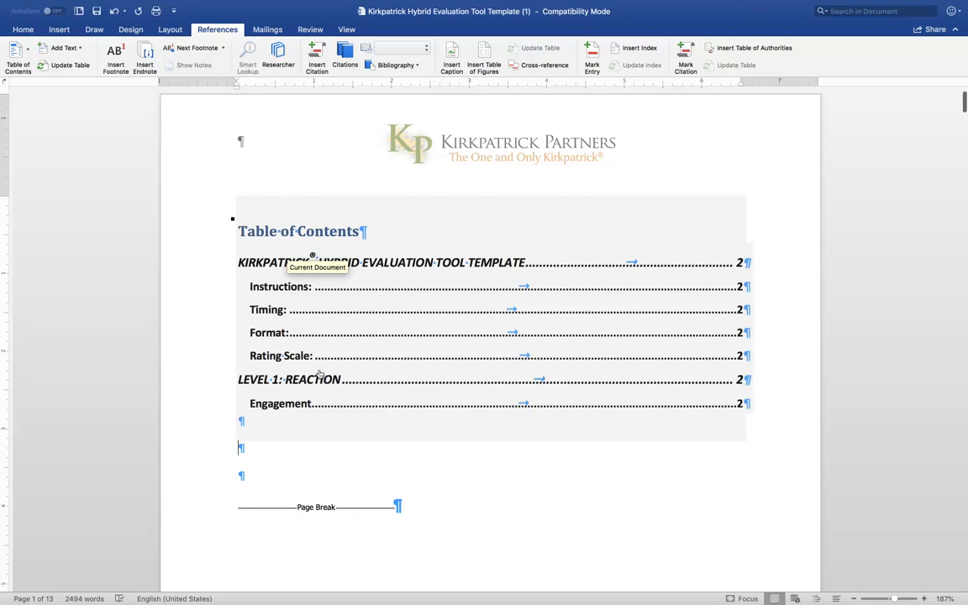
scroll(342, 409, down, 1)
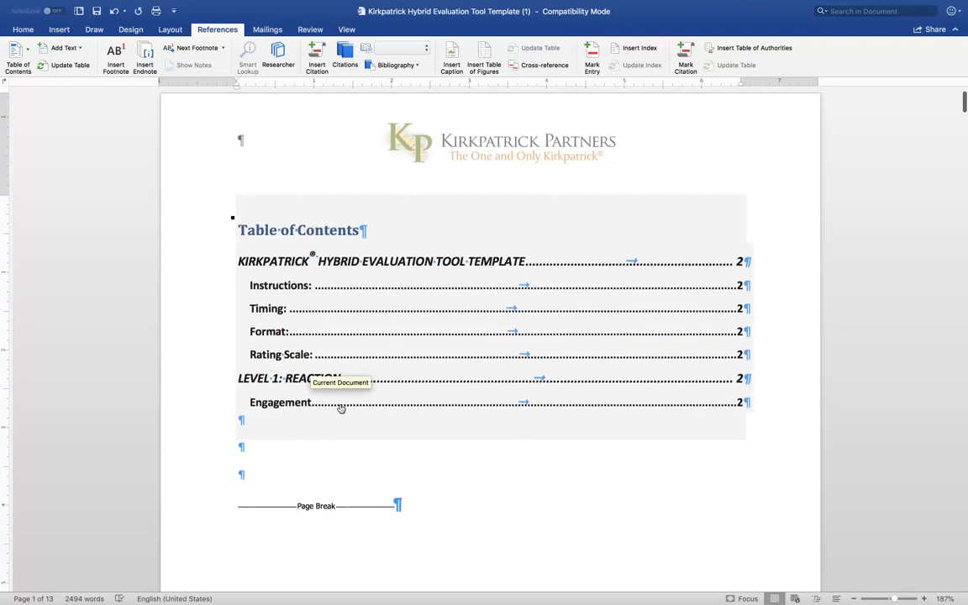
Step: Select the first Open-ended Questions heading on page 3 and review the Heading 2 style's definition, keeping its settings
scroll(339, 407, down, 5)
scroll(334, 411, down, 10)
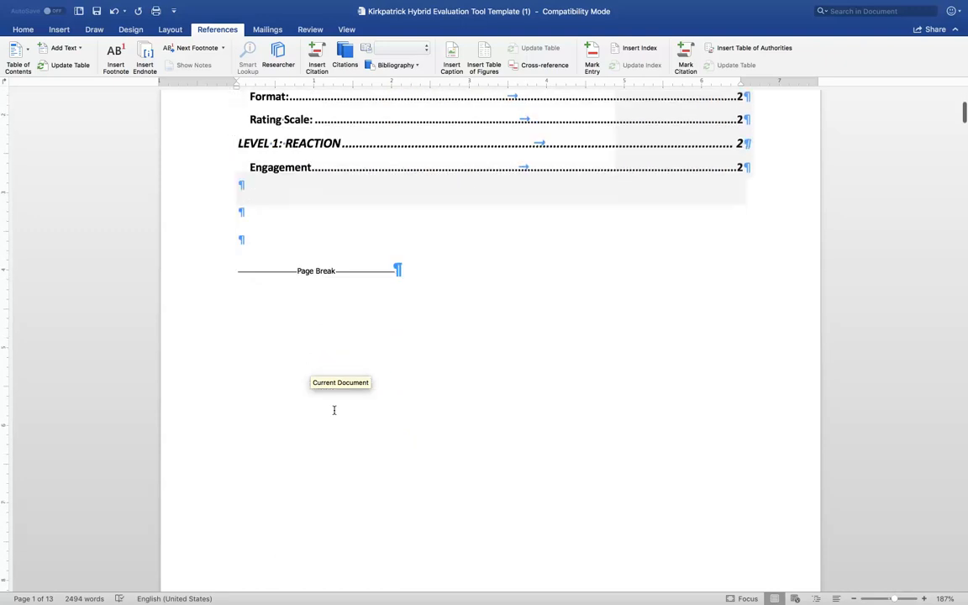
scroll(338, 410, down, 10)
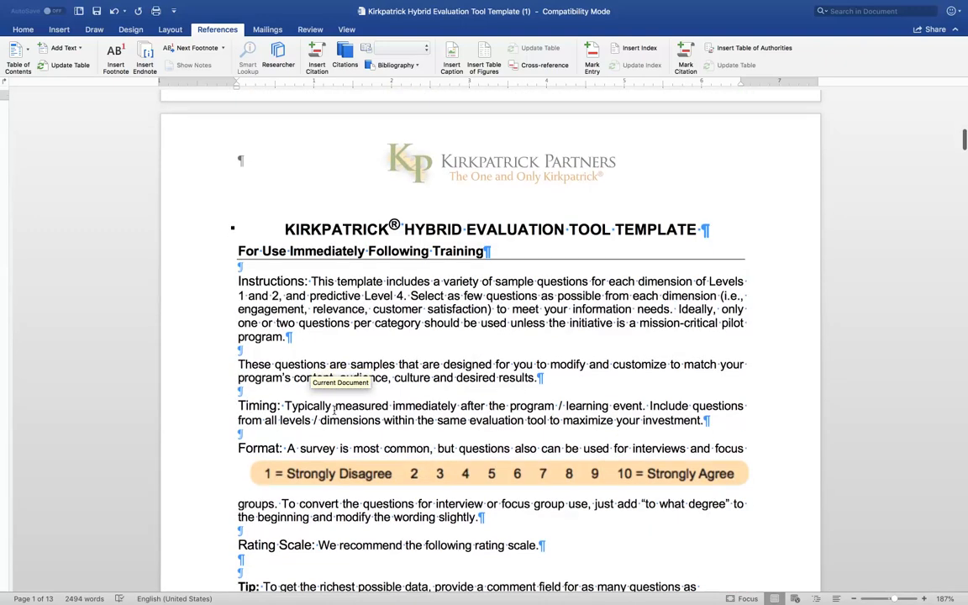
scroll(334, 410, down, 12)
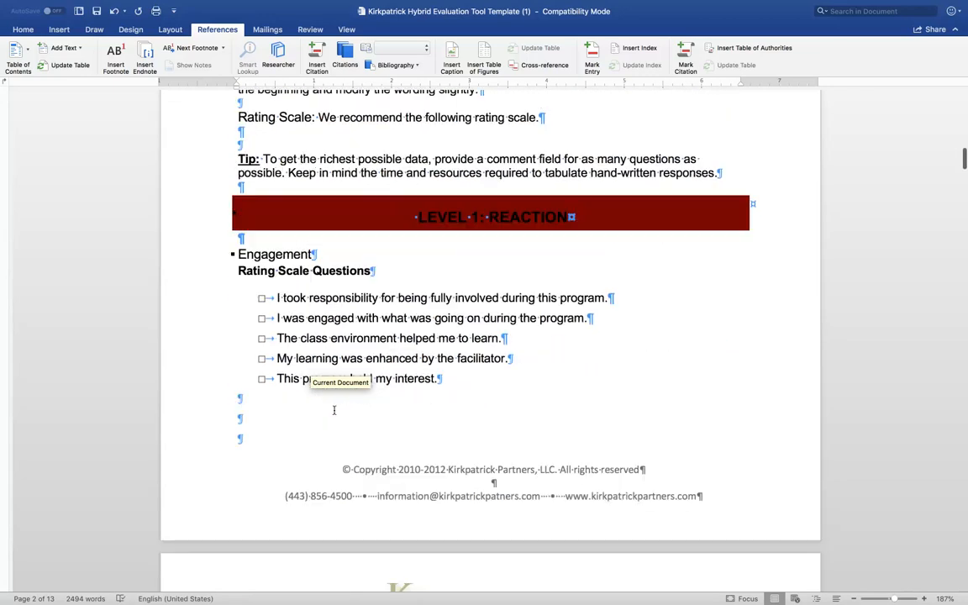
scroll(334, 410, down, 11)
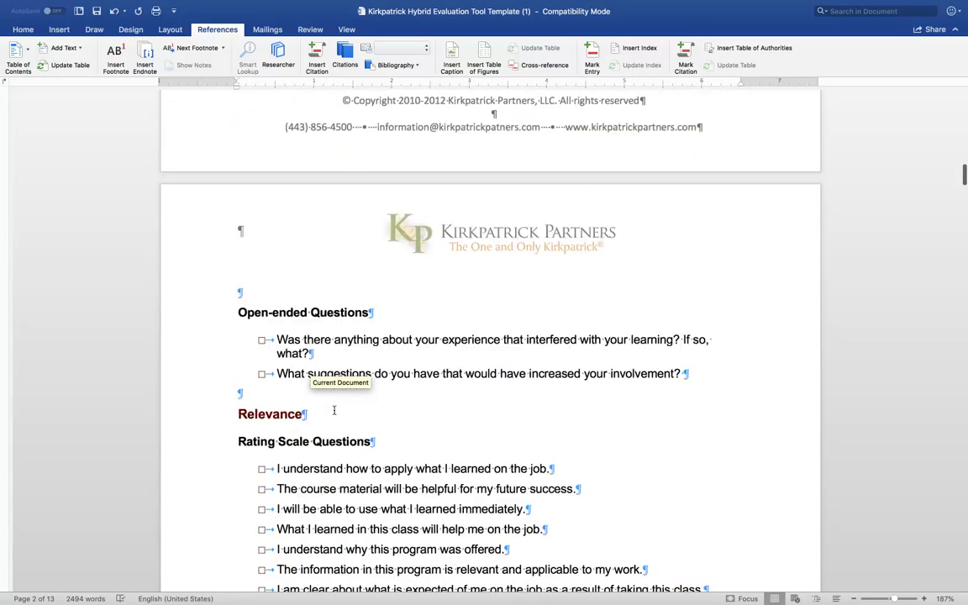
scroll(334, 410, down, 4)
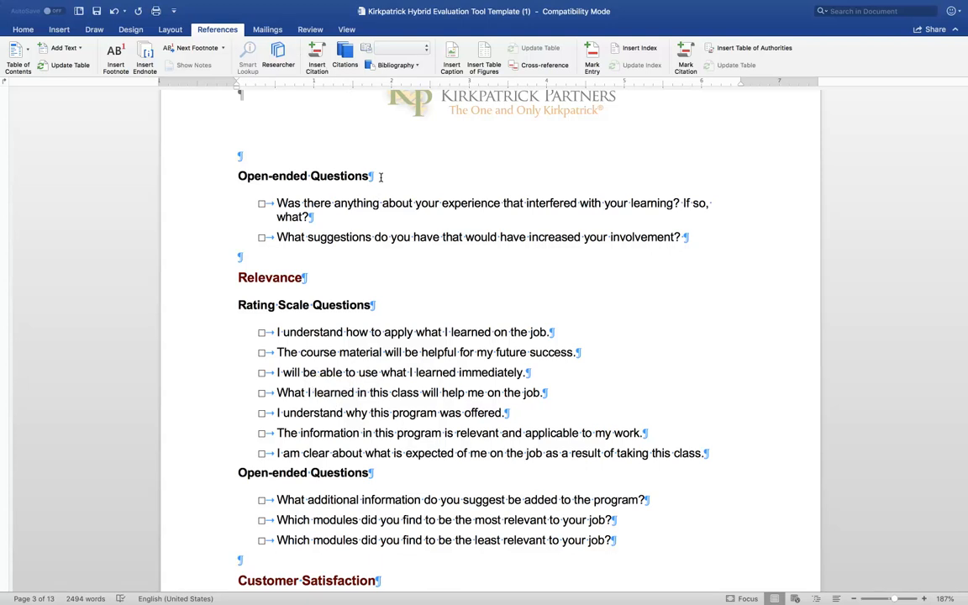
drag(381, 177, 245, 181)
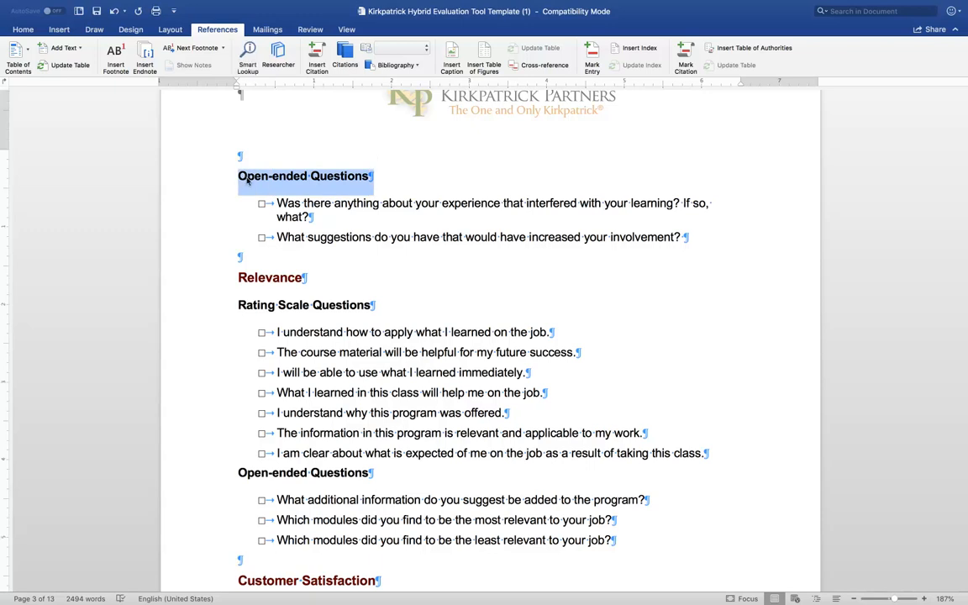
scroll(246, 182, up, 1)
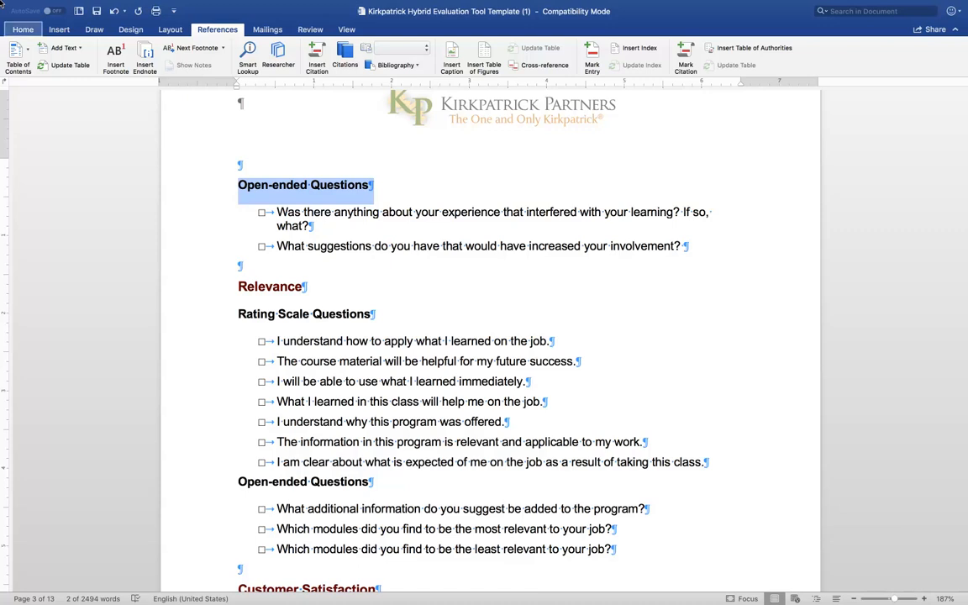
click(22, 34)
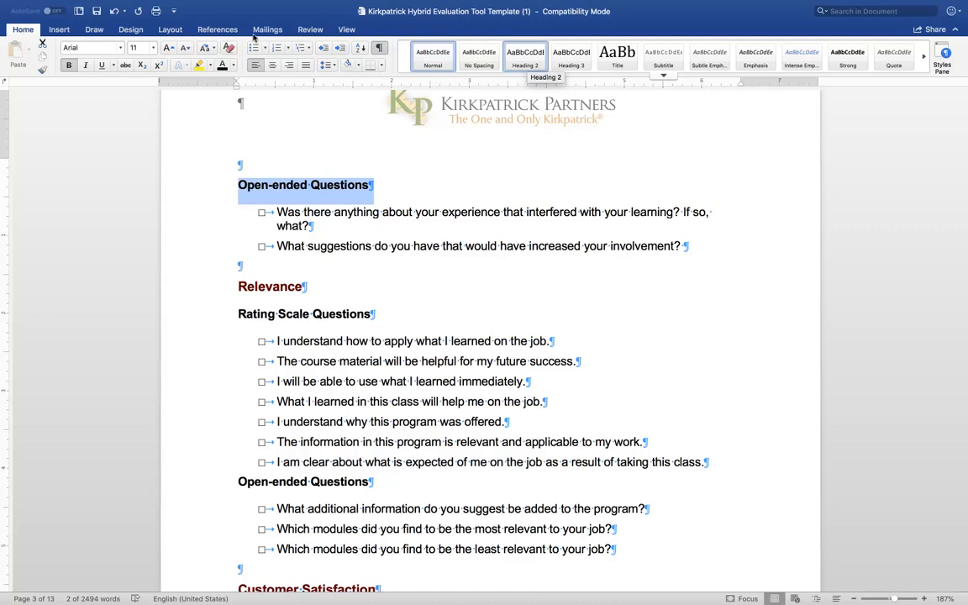
right_click(523, 59)
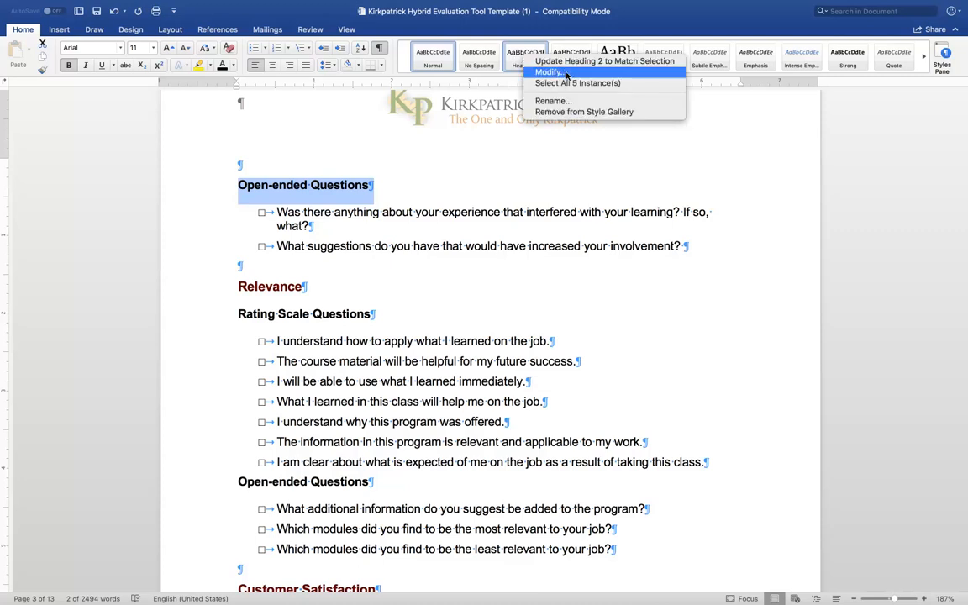
click(566, 73)
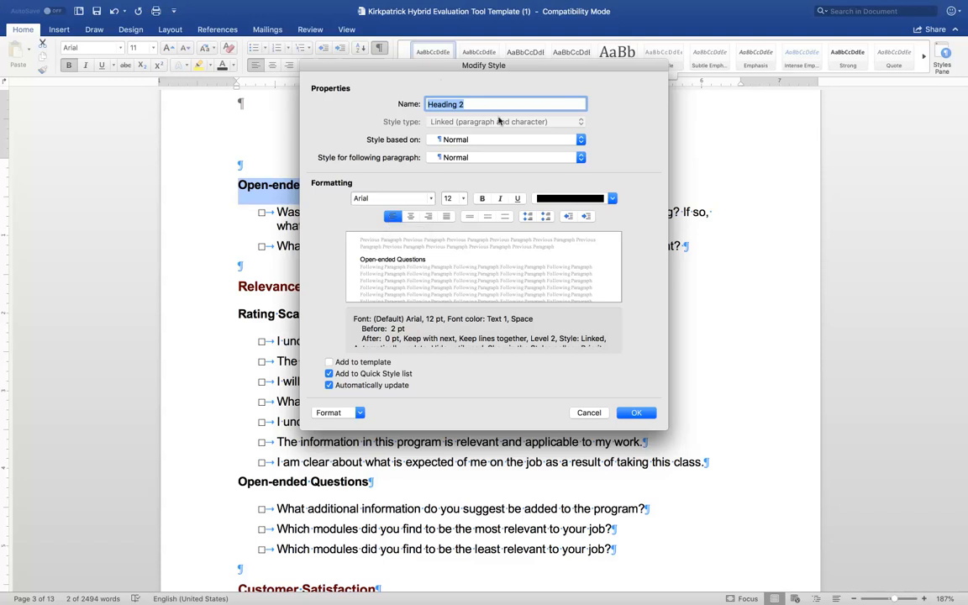
click(636, 414)
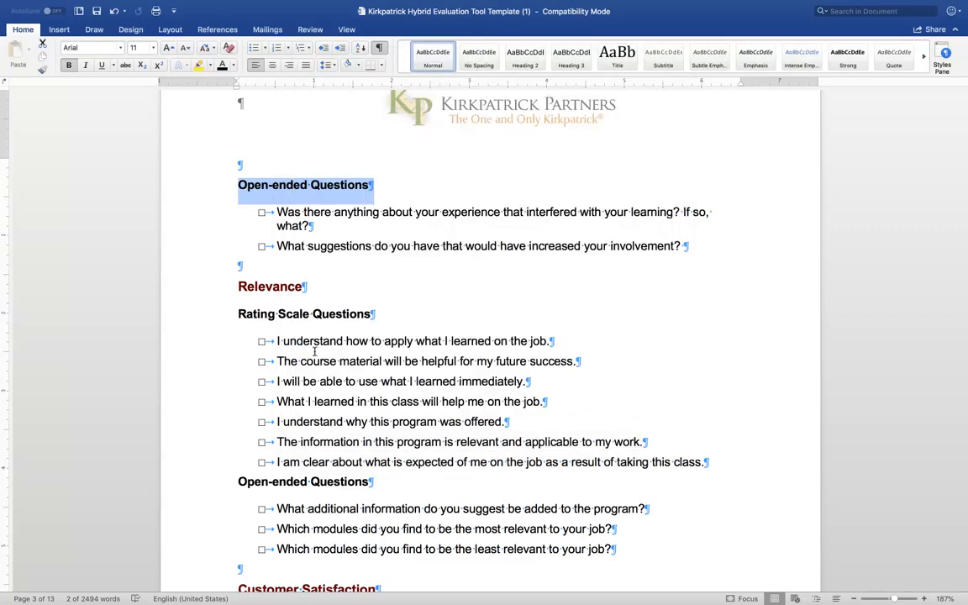
Step: Review the Heading 3 style's definition without changing it and apply Heading 3 to the Relevance heading
click(312, 287)
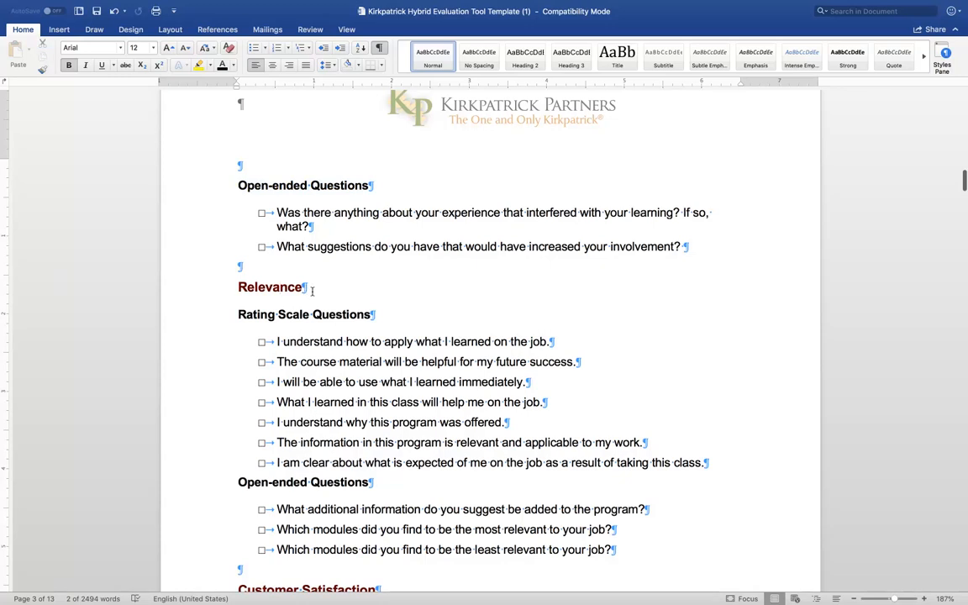
drag(312, 290, 239, 289)
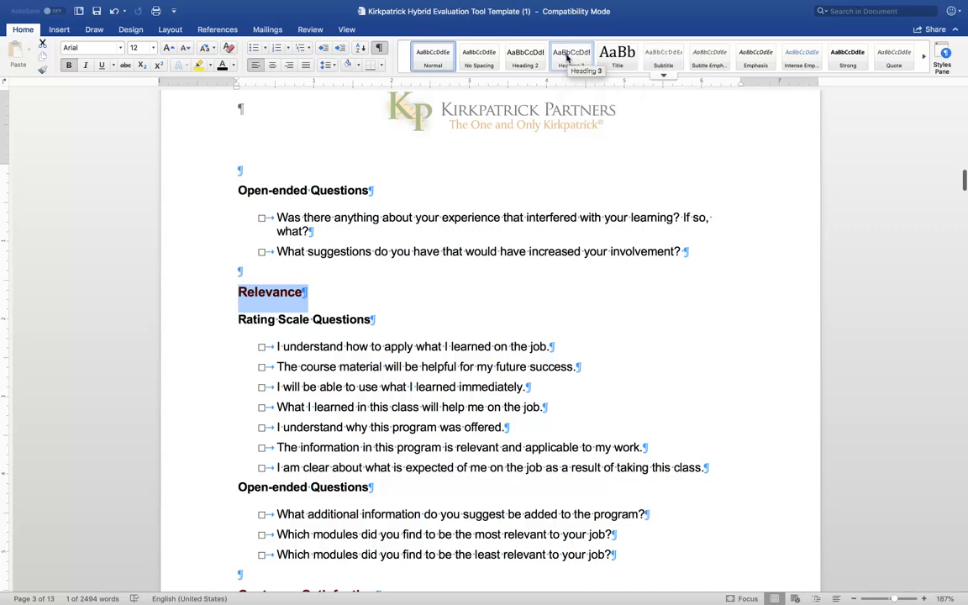
right_click(567, 58)
click(607, 74)
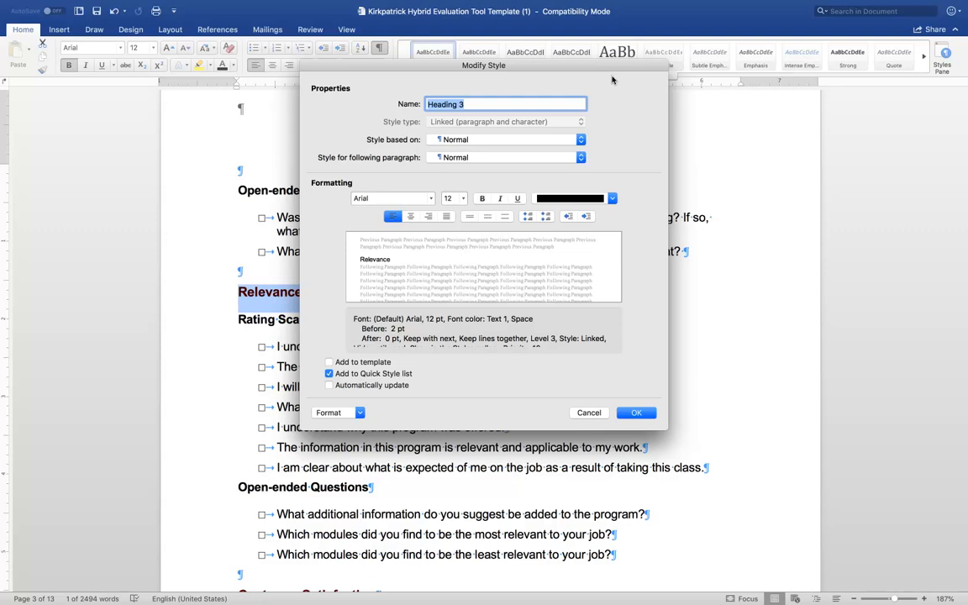
click(639, 413)
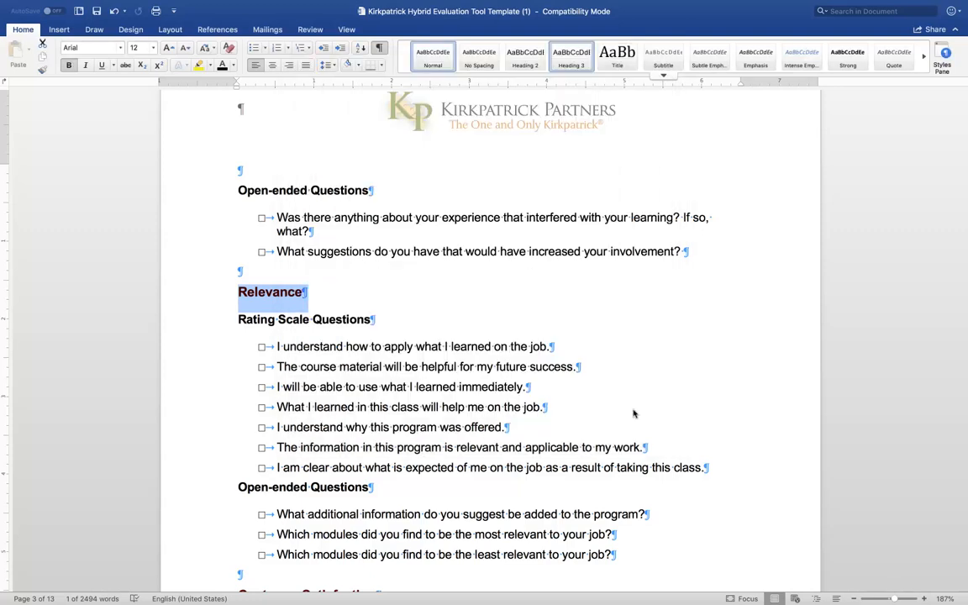
click(580, 52)
Step: Apply the Heading 2 style to the Open-ended Questions heading above Relevance
scroll(503, 348, down, 1)
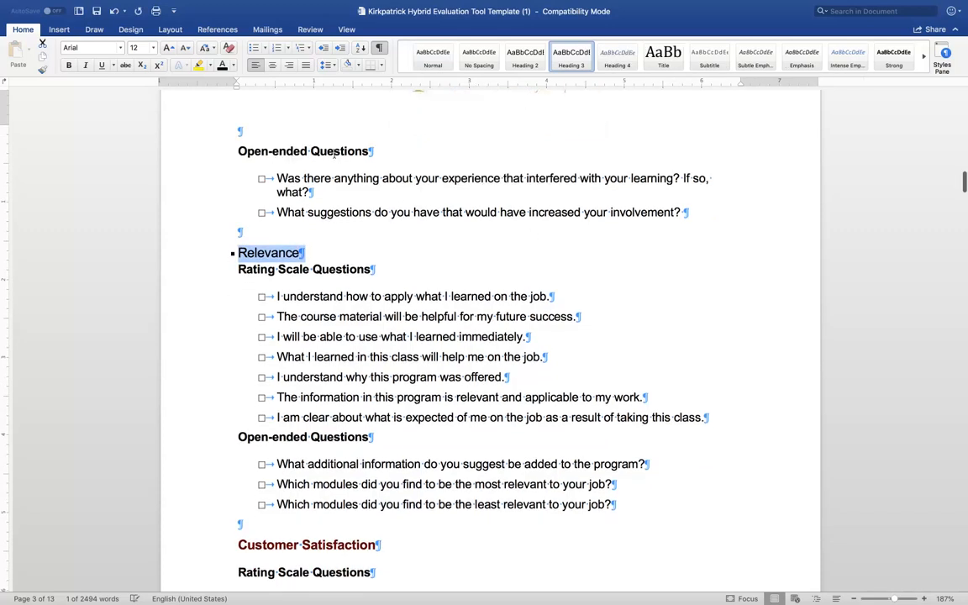
click(334, 151)
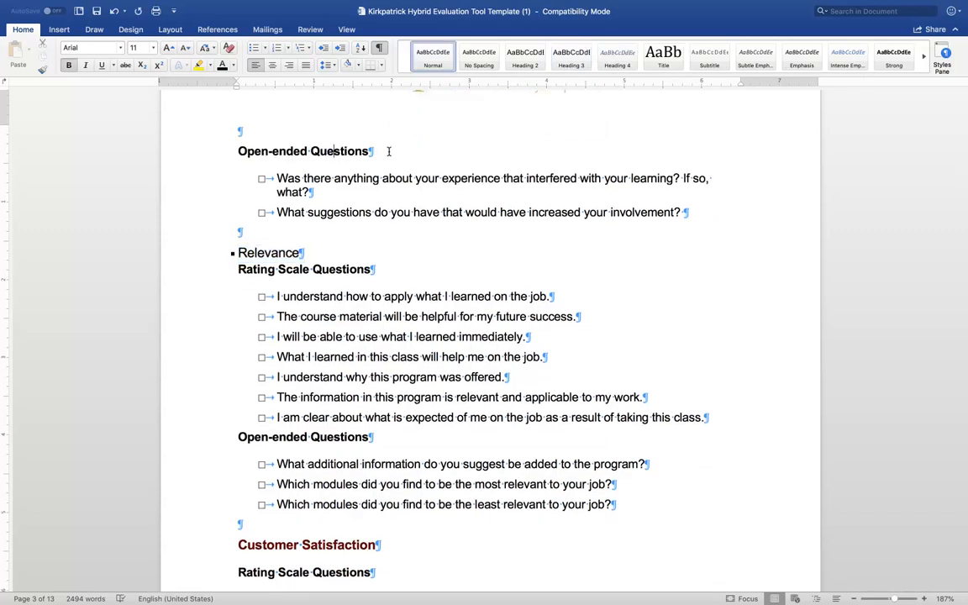
triple_click(244, 151)
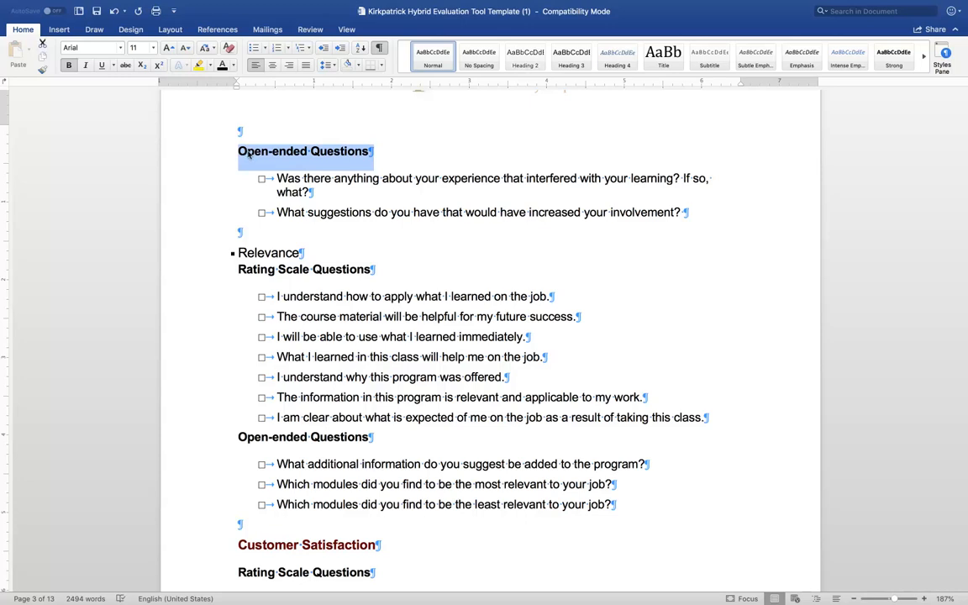
click(527, 55)
Step: Apply Heading 3 to the Rating Scale Questions and Open-ended Questions headings under Relevance, and Heading 2 to Customer Satisfaction
scroll(473, 338, down, 1)
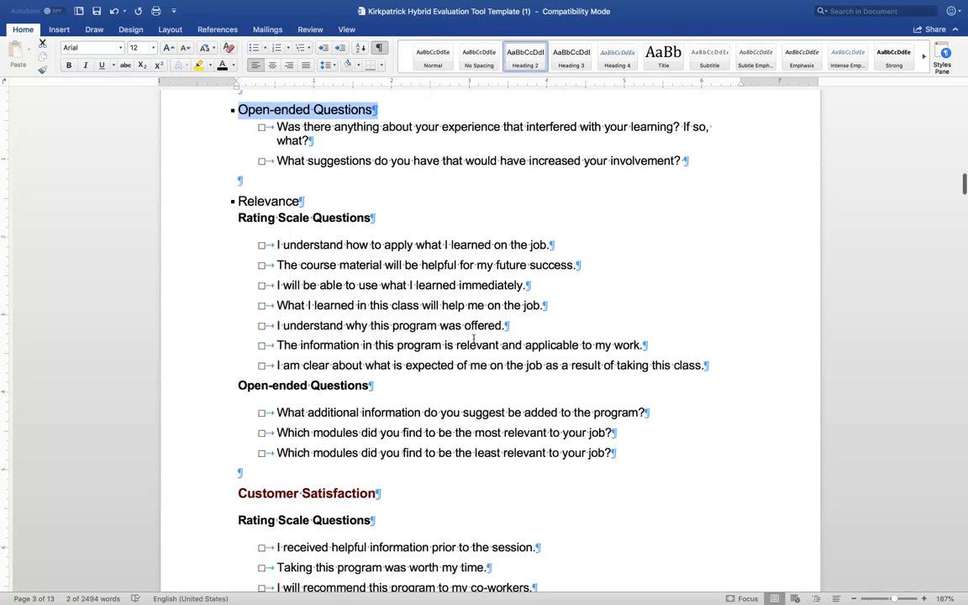
triple_click(381, 211)
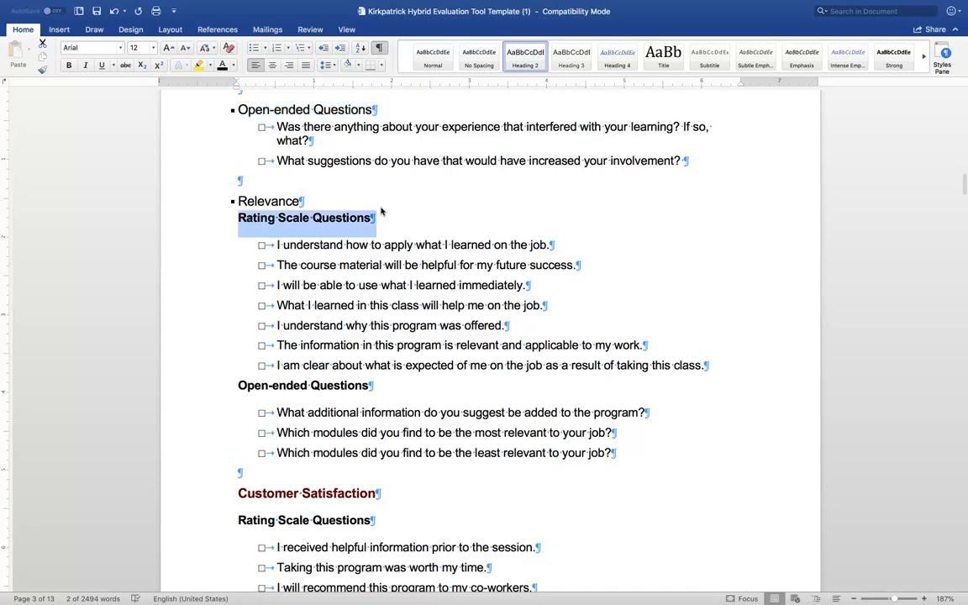
click(569, 56)
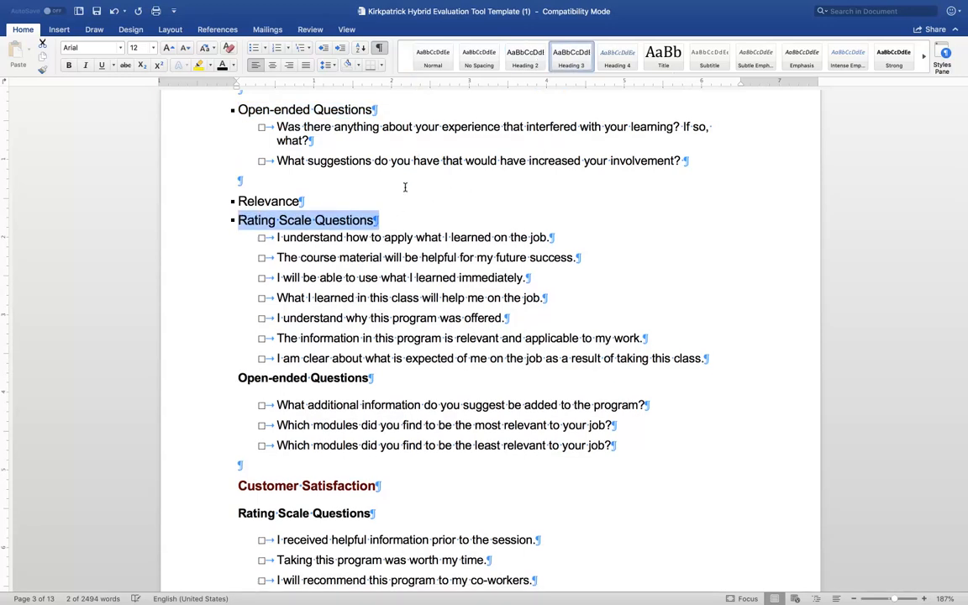
triple_click(262, 378)
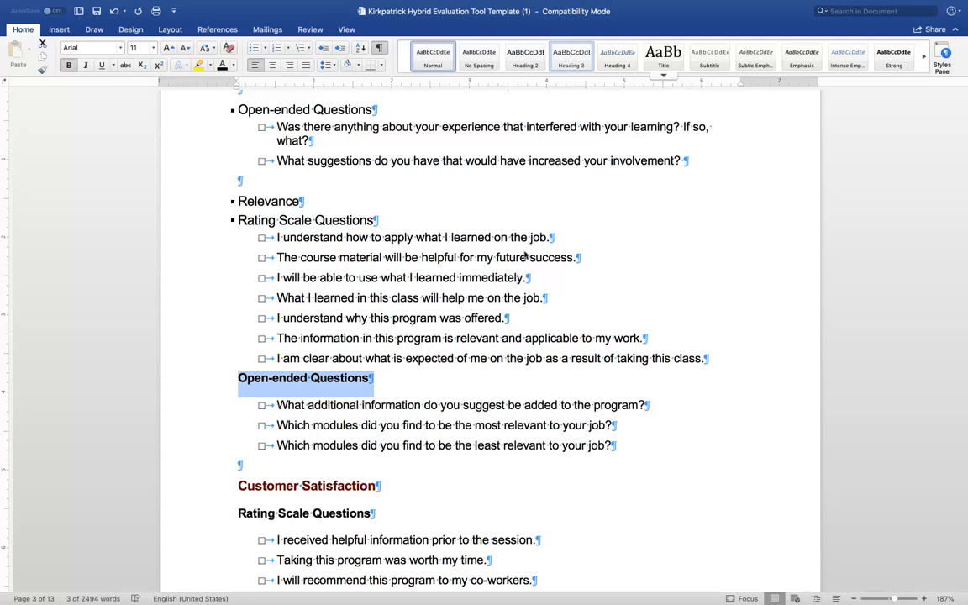
click(570, 55)
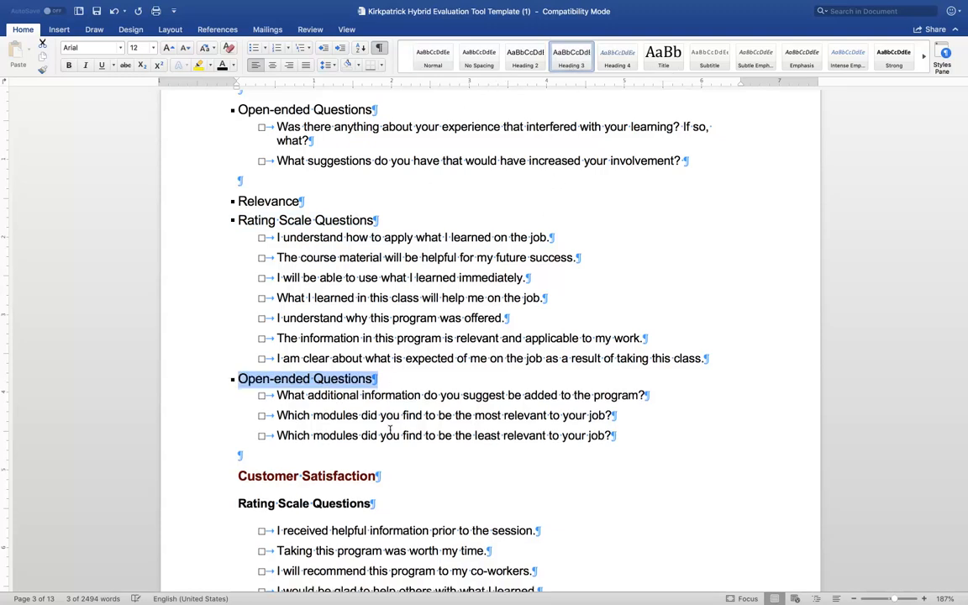
triple_click(389, 476)
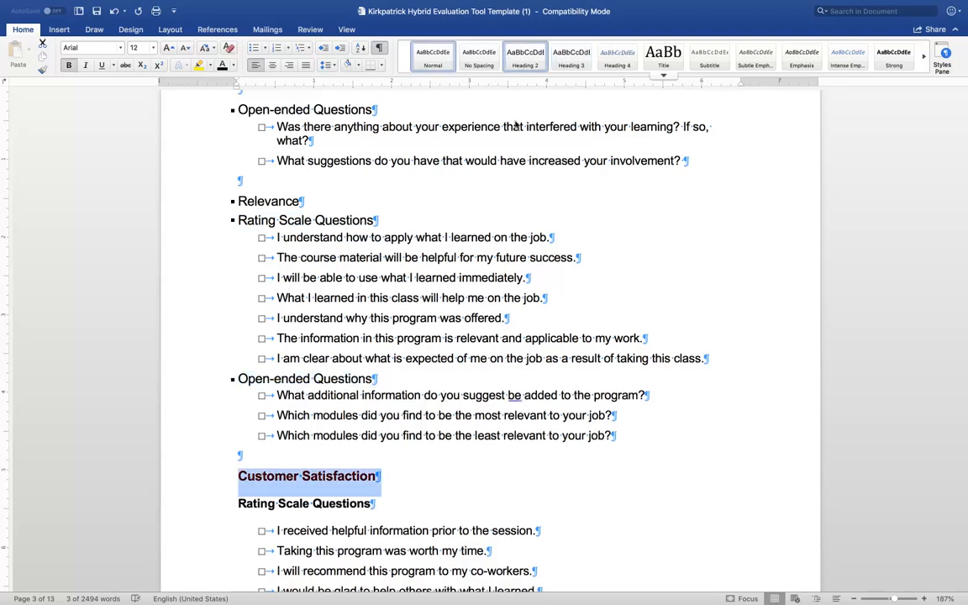
click(517, 57)
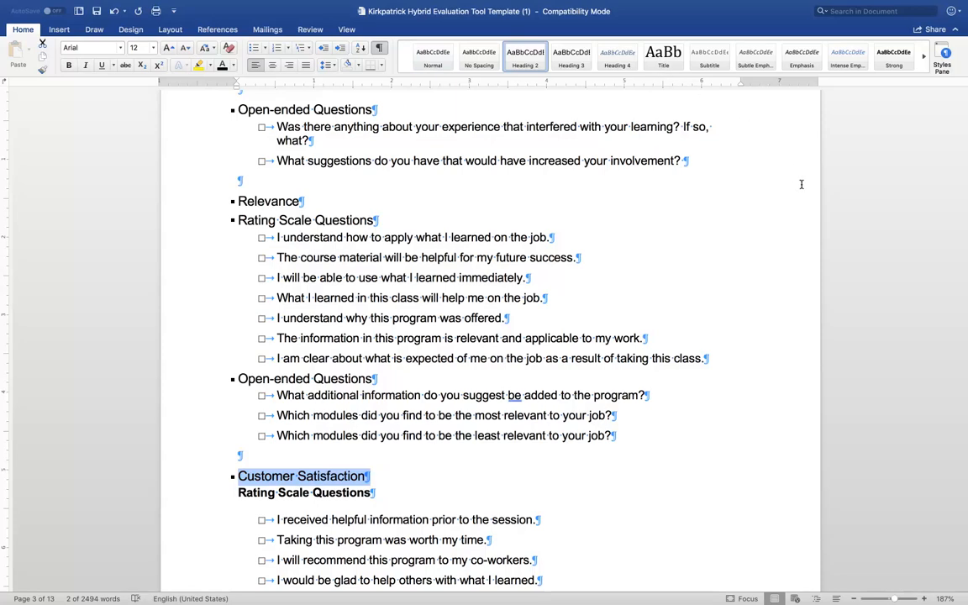
Step: Update the entire table of contents on page 1 so it includes the newly styled headings
scroll(853, 417, up, 20)
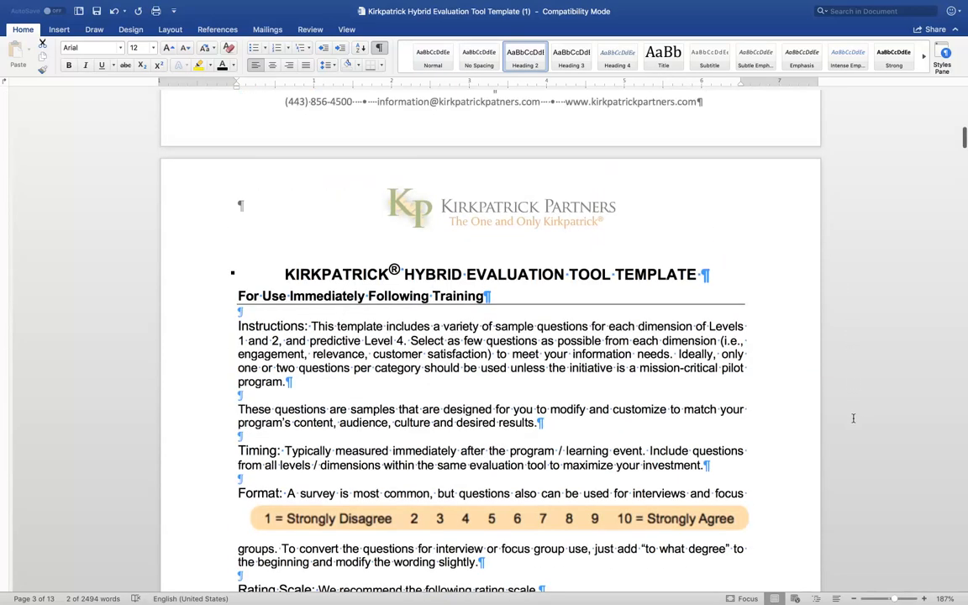
scroll(853, 418, up, 10)
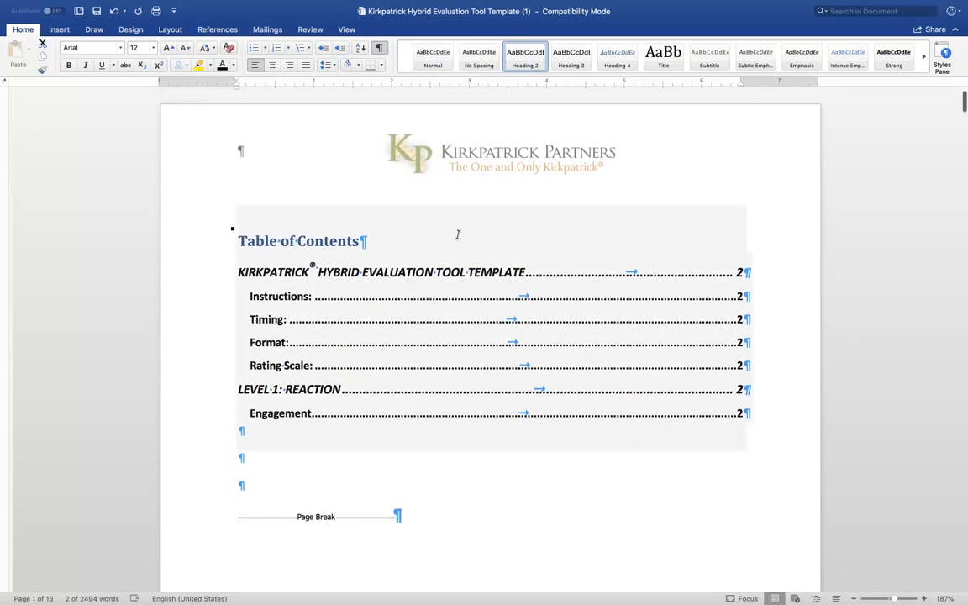
click(458, 234)
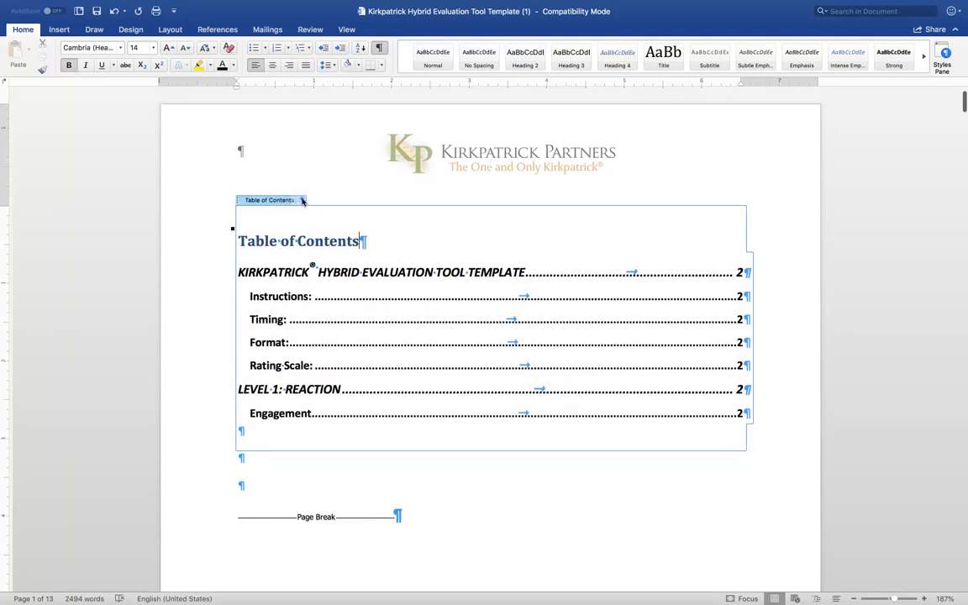
click(302, 201)
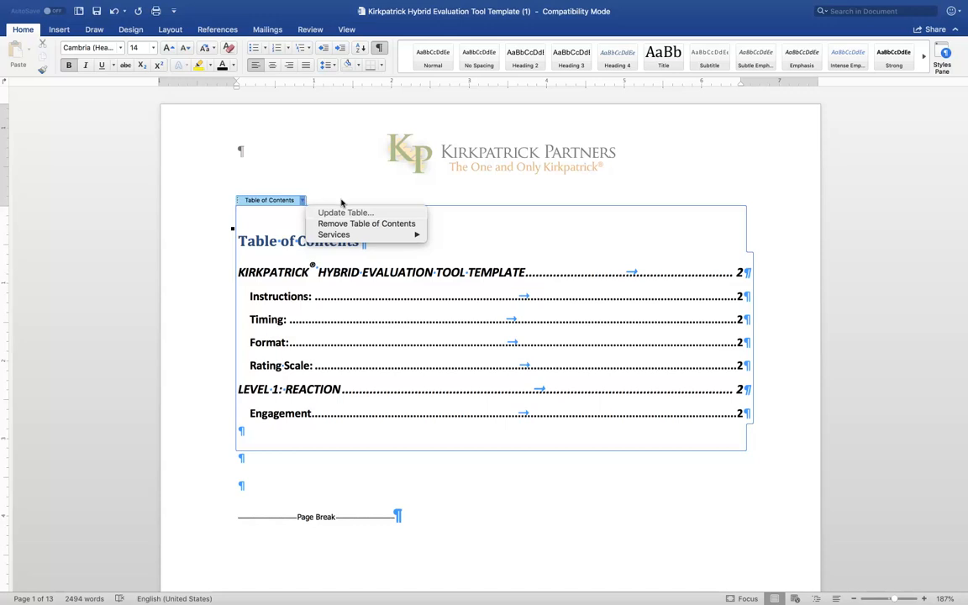
click(369, 213)
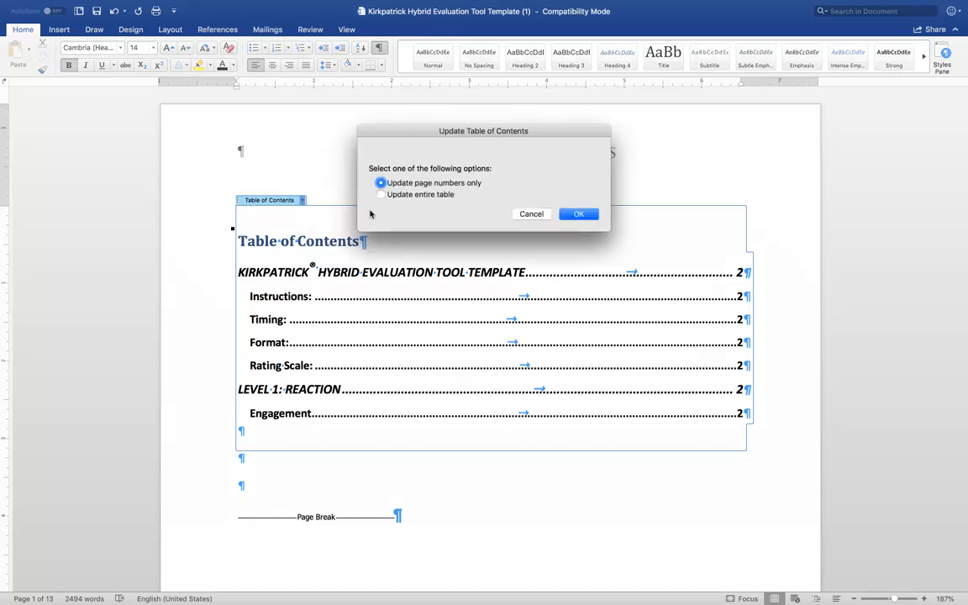
click(433, 195)
click(579, 214)
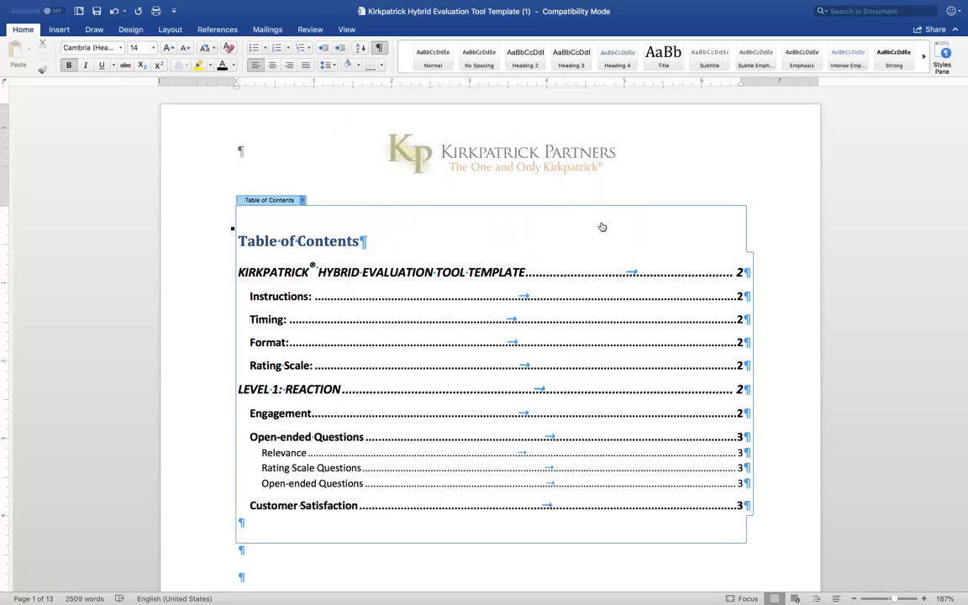
Step: Follow the Customer Satisfaction entry in the table of contents to its heading and apply the Normal style to that heading
scroll(610, 313, down, 5)
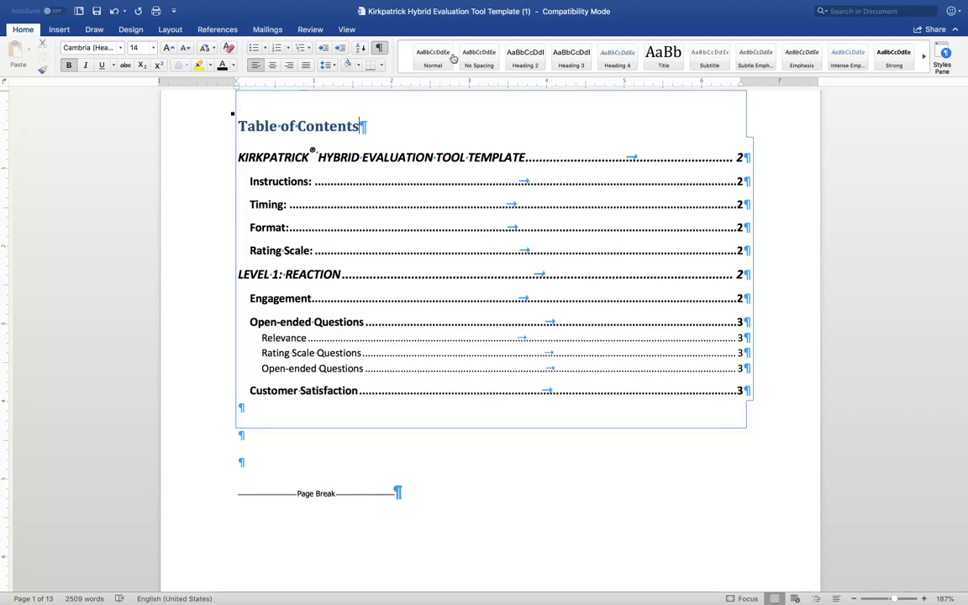
click(739, 392)
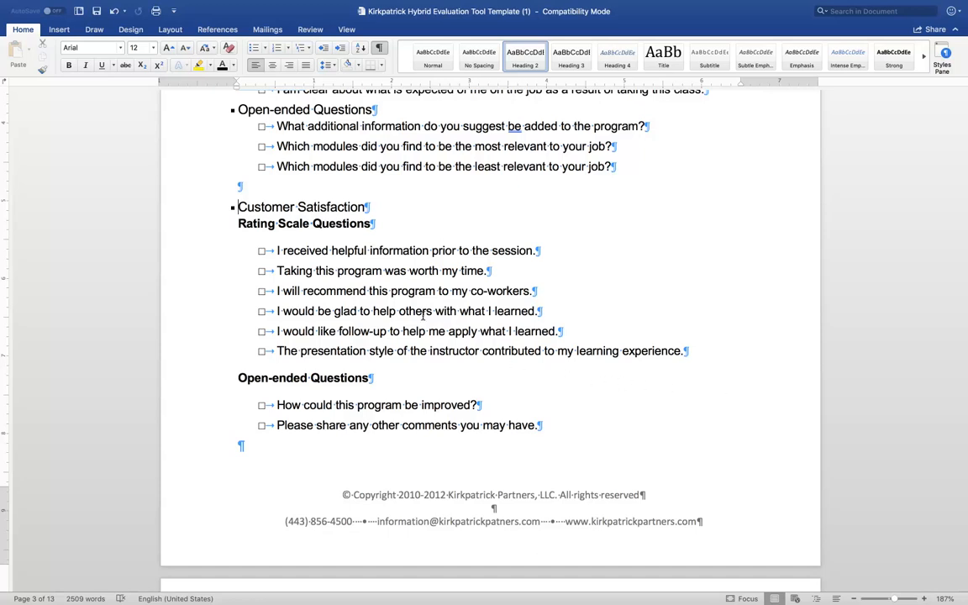
drag(377, 210, 237, 209)
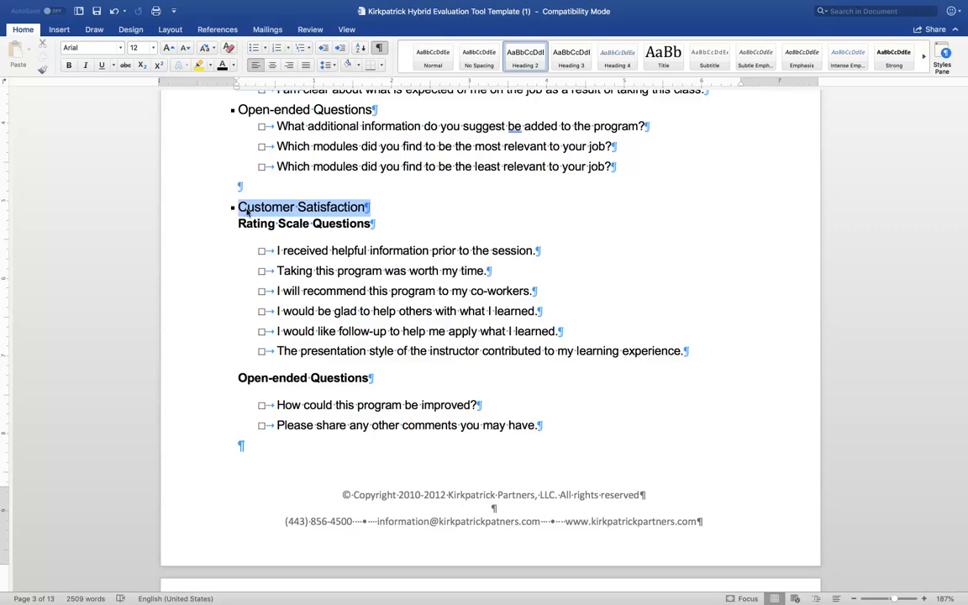
click(433, 55)
Step: Update the entire table of contents again to drop the Customer Satisfaction entry
scroll(460, 232, up, 15)
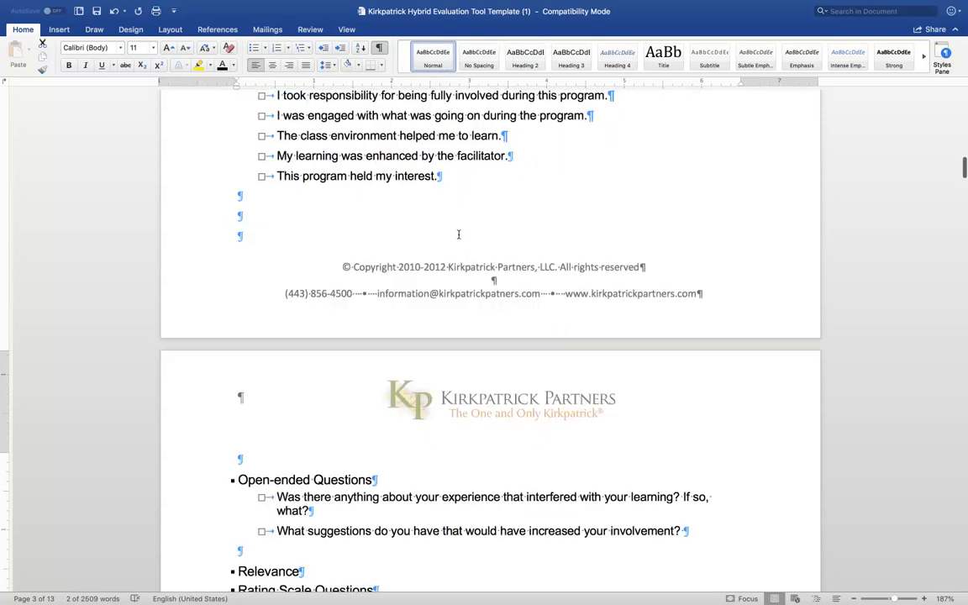
scroll(460, 236, up, 15)
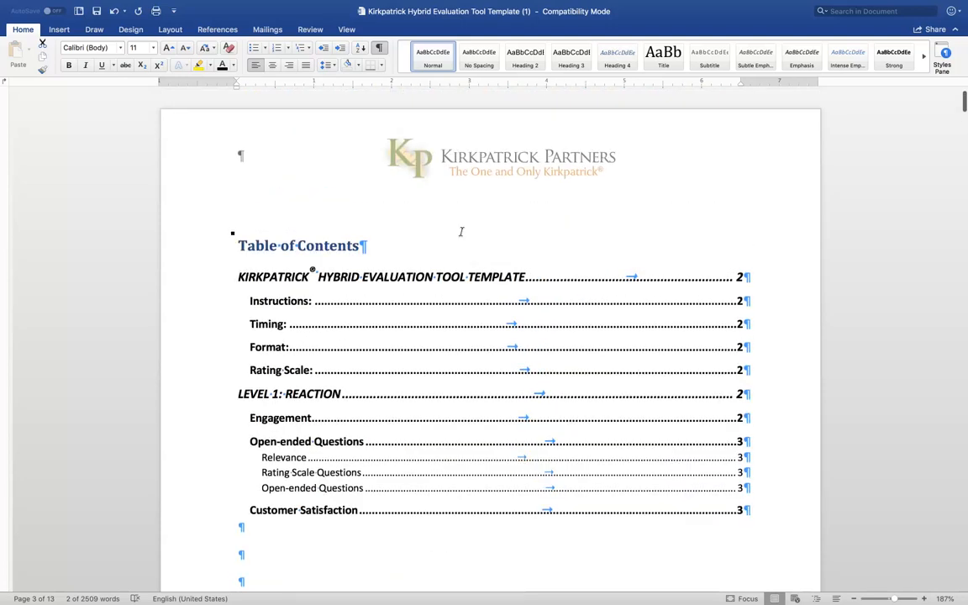
click(391, 243)
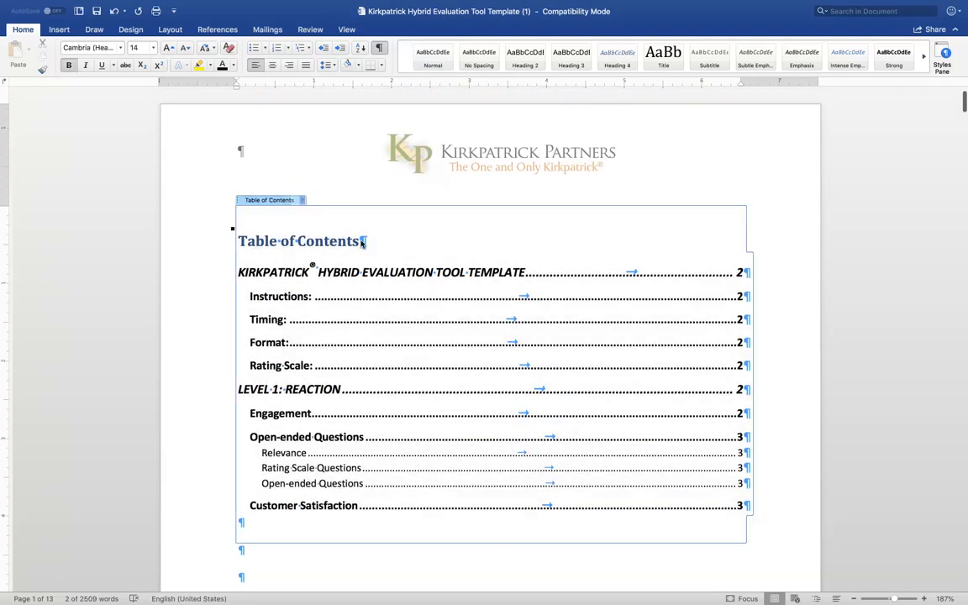
click(302, 200)
click(345, 213)
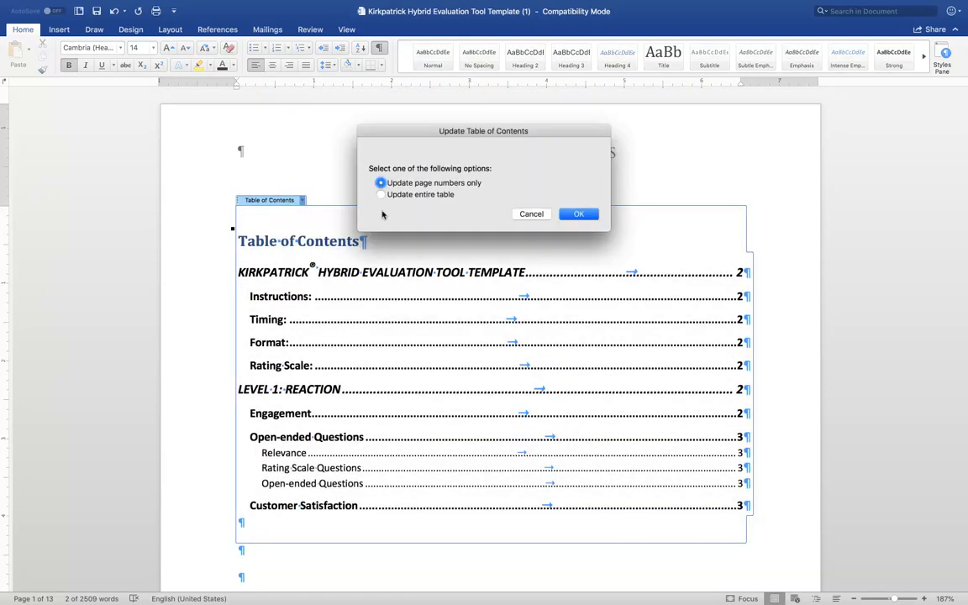
click(433, 194)
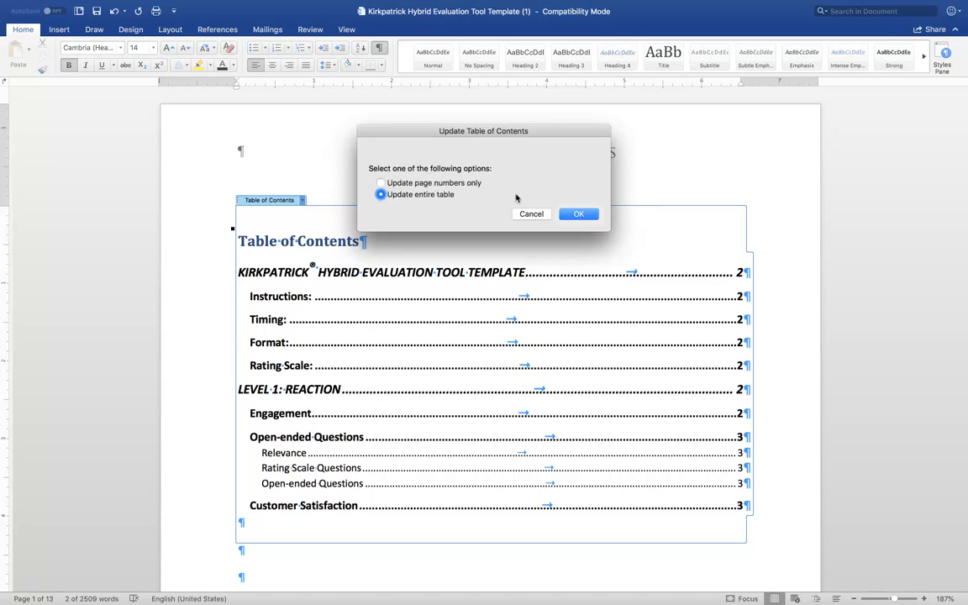
click(578, 214)
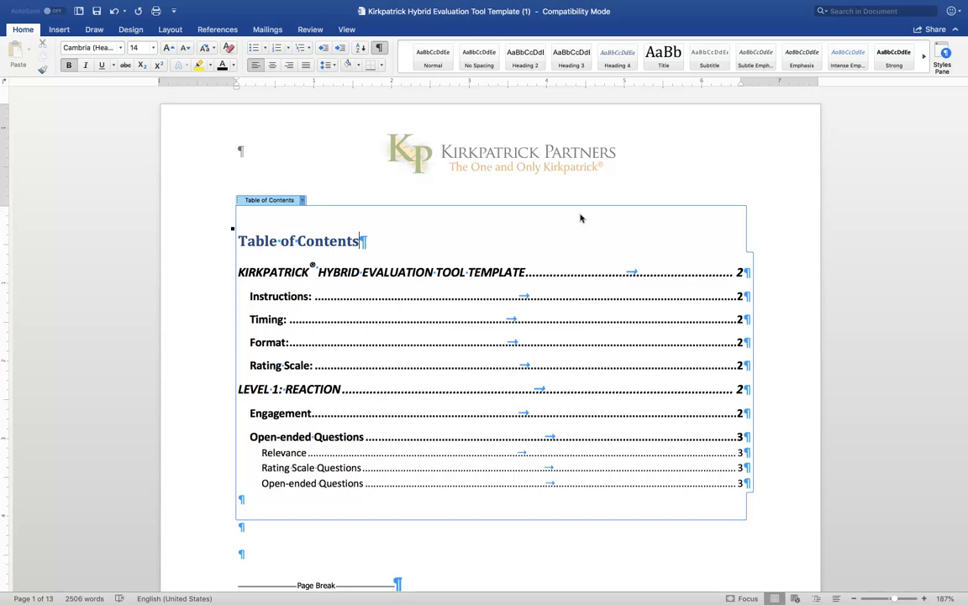
Step: Open the gallery of automatic table of contents designs
click(223, 31)
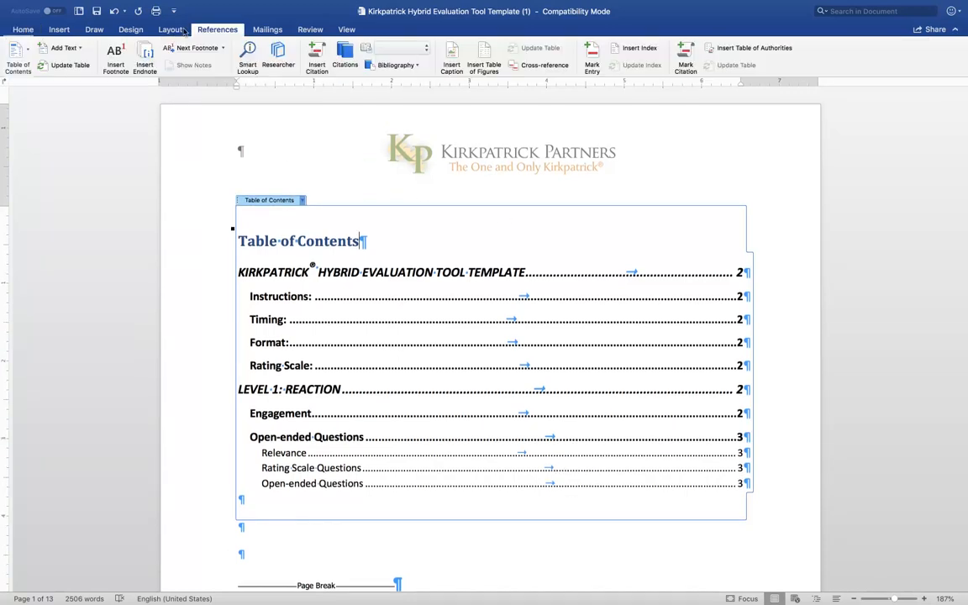
click(26, 54)
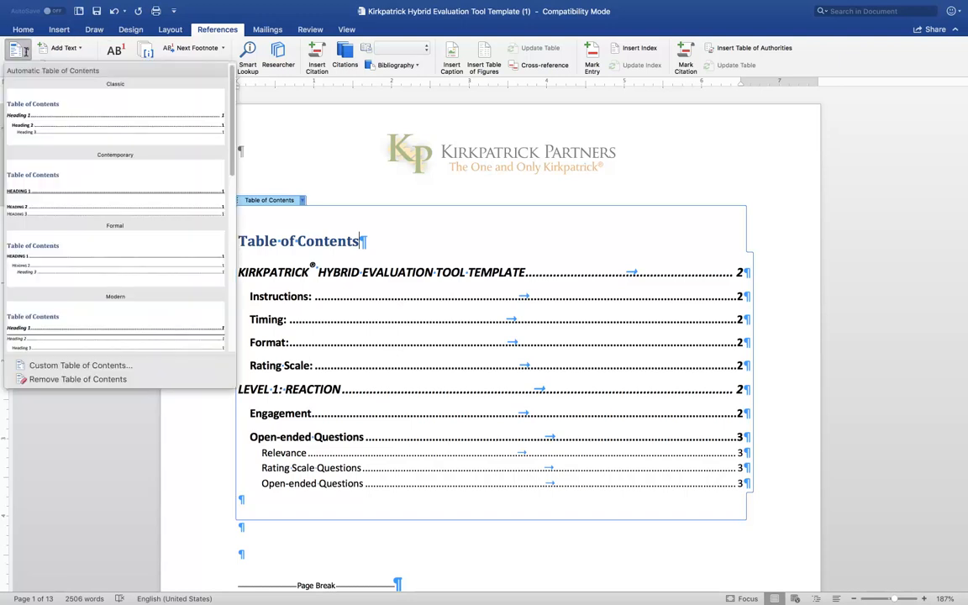